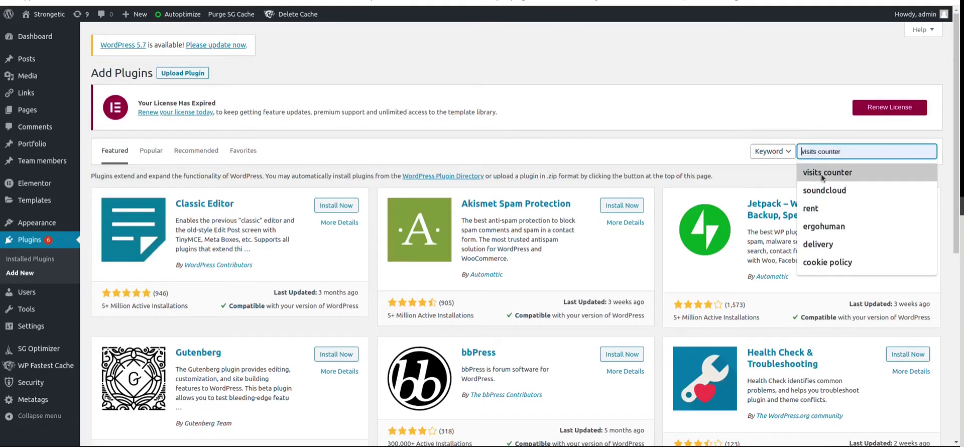
# Search the plugin directory for "visits counter" and install Page Visits Counter – Lite.
pyautogui.click(823, 173)
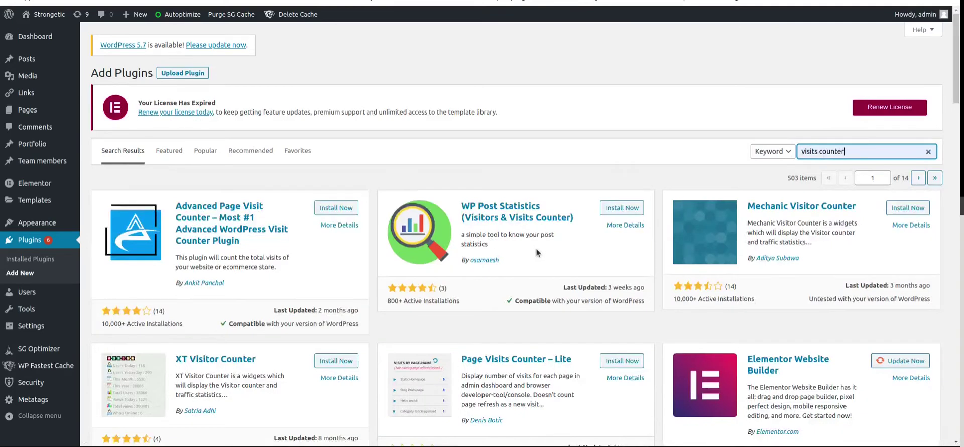
pyautogui.scroll(-2, 517, 256)
pyautogui.moveTo(462, 280); pyautogui.dragTo(572, 280)
pyautogui.click(617, 284)
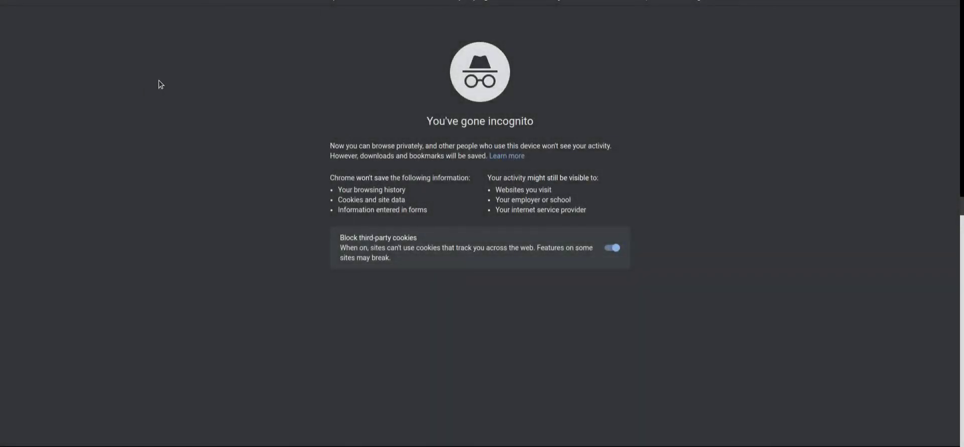
# Open strongetic.com in the incognito window and accept the site's cookies.
pyautogui.write('stronget')
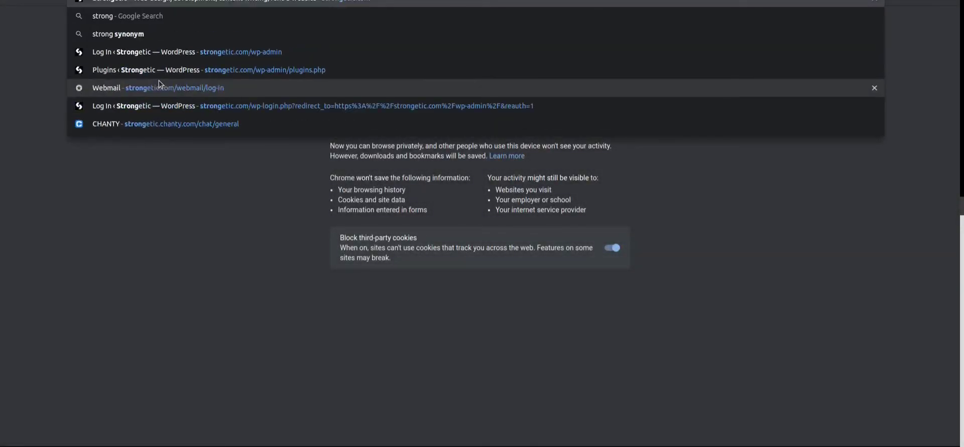
pyautogui.write('ic.com')
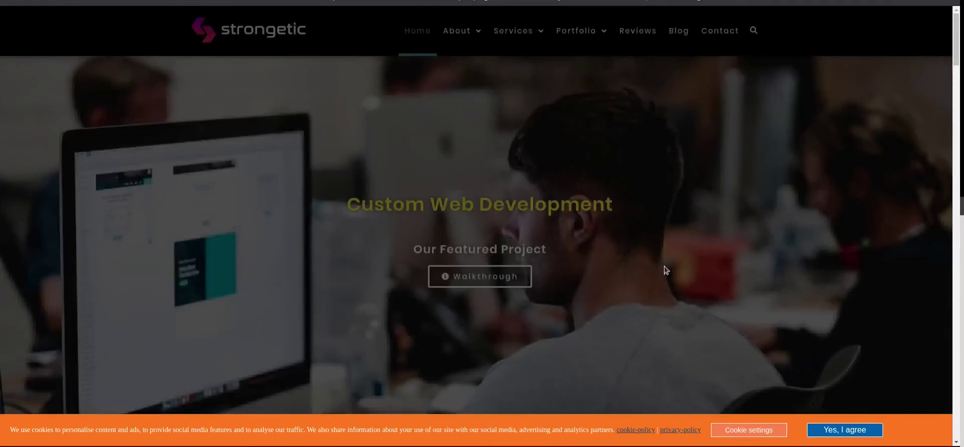
pyautogui.click(829, 430)
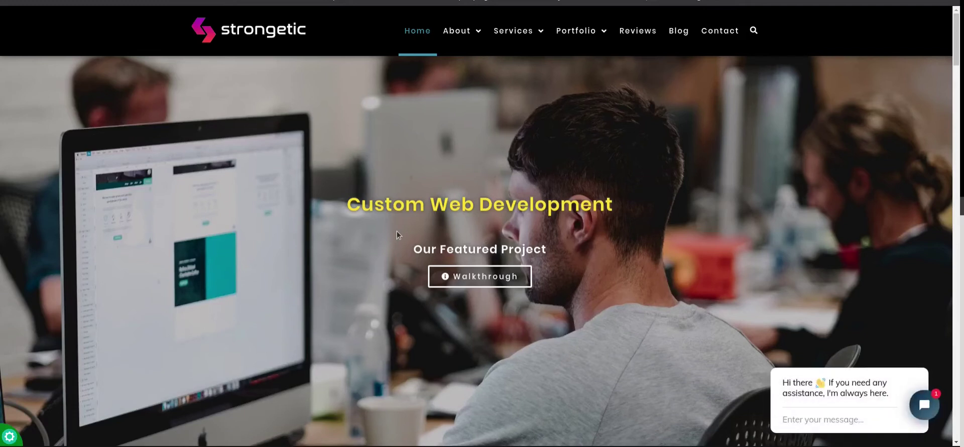
# Open the browser's developer console for the homepage and examine its log messages.
pyautogui.press('F12')
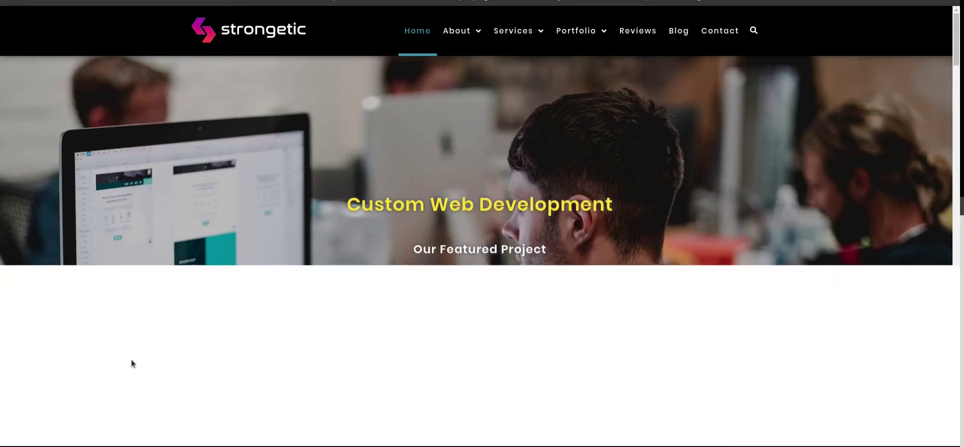
pyautogui.click(61, 275)
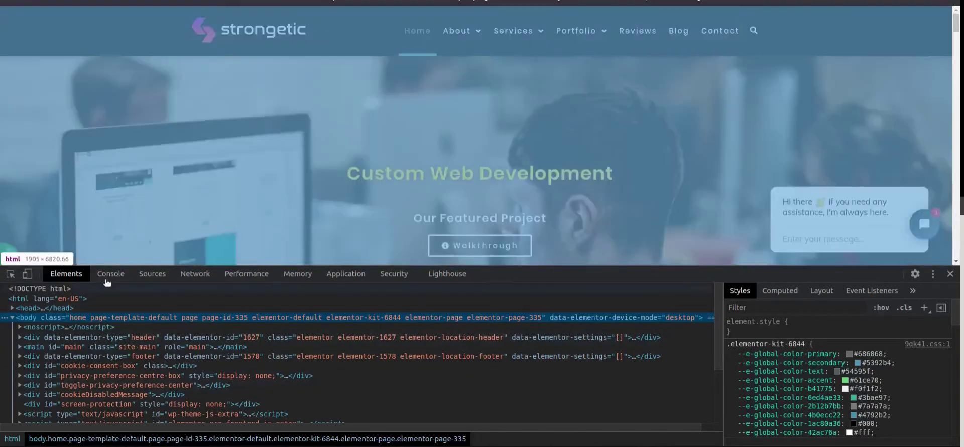
pyautogui.click(107, 275)
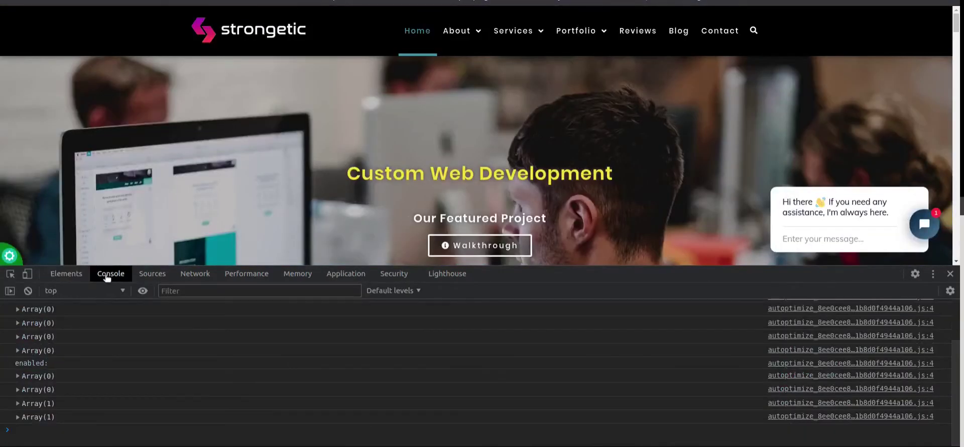
pyautogui.scroll(5, 77, 373)
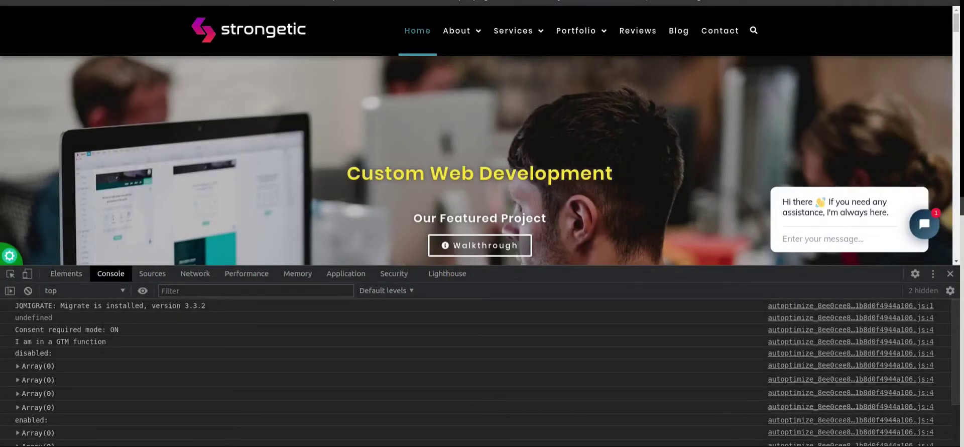
# Reload the homepage and check the console for the Page Visits Counter Lite status lines and visit totals.
pyautogui.press('F5')
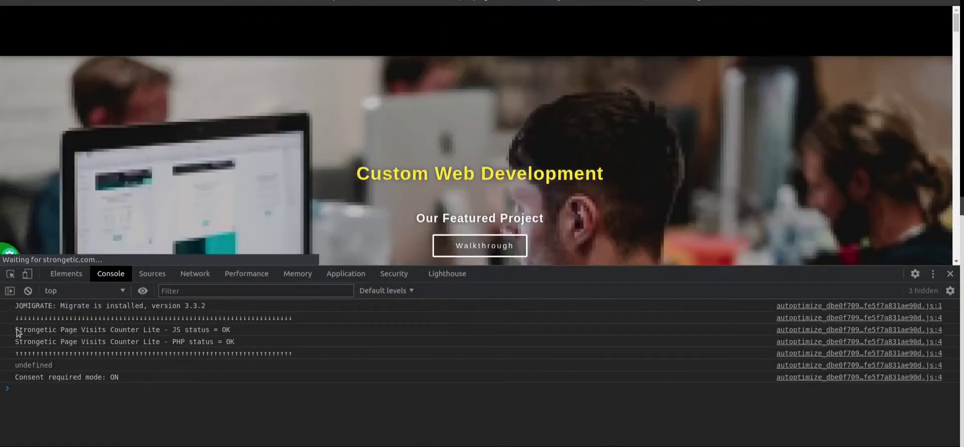
pyautogui.scroll(5, 157, 382)
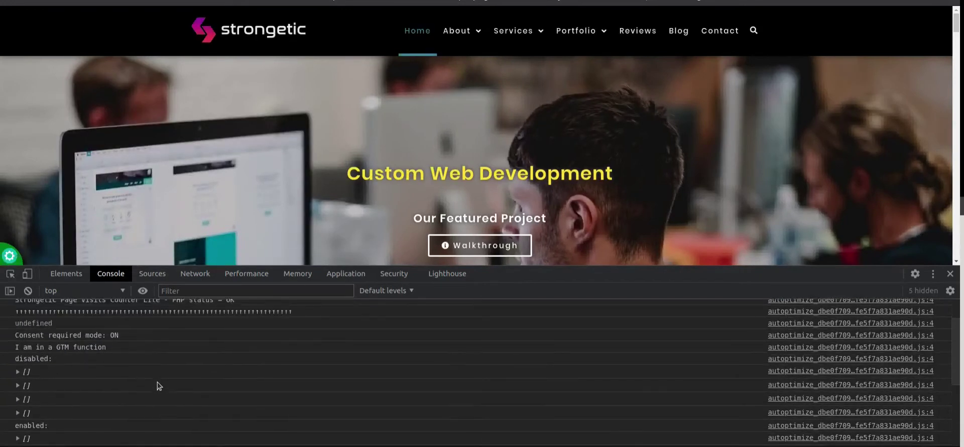
pyautogui.click(14, 331)
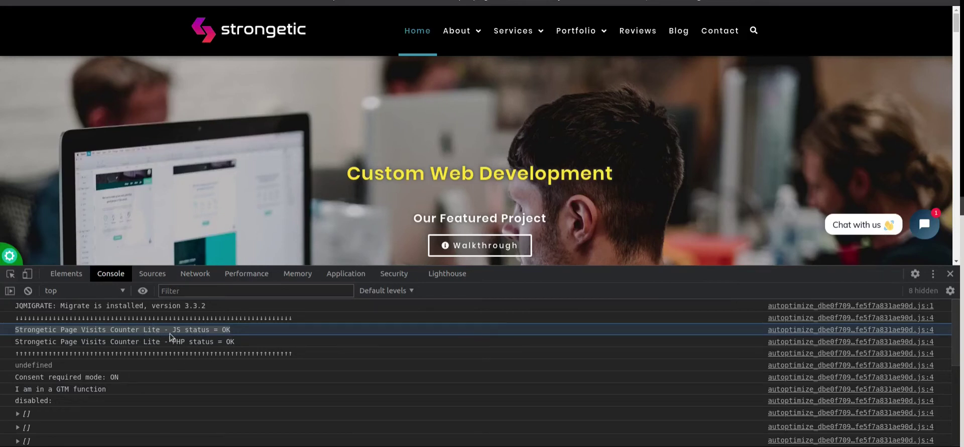
pyautogui.scroll(-5, 211, 344)
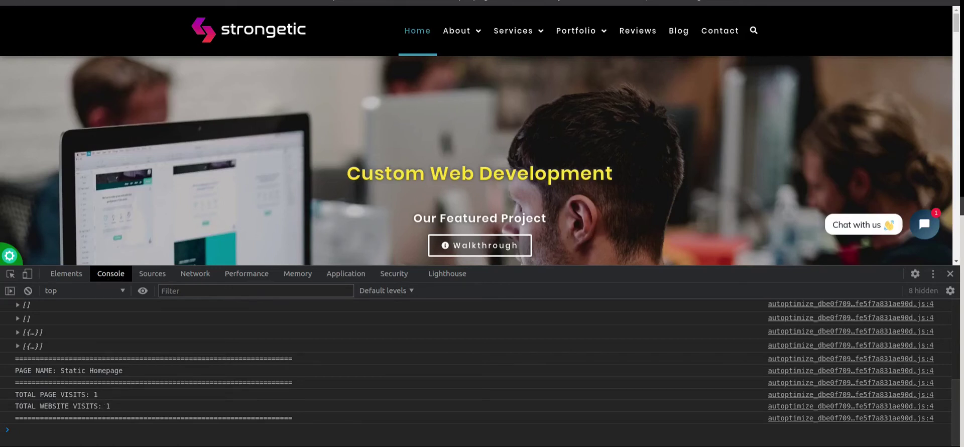
# Reload the homepage again to test refresh counting, and visit the Company page under About.
pyautogui.press('F5')
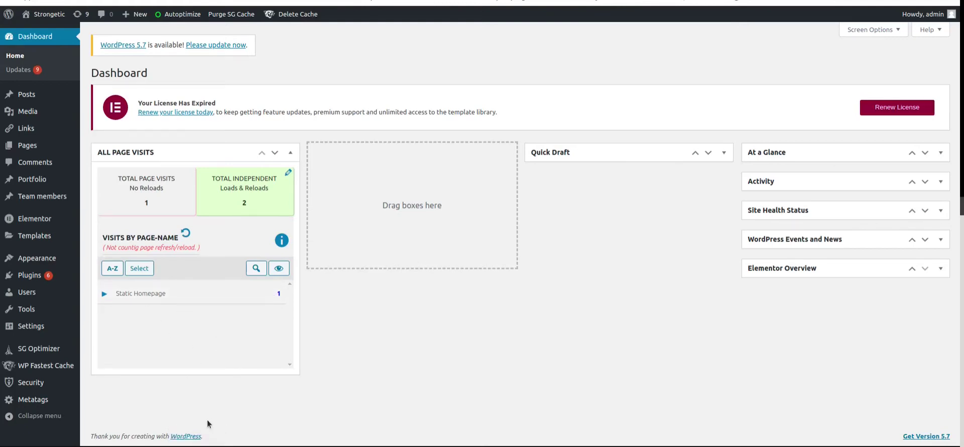
pyautogui.click(221, 402)
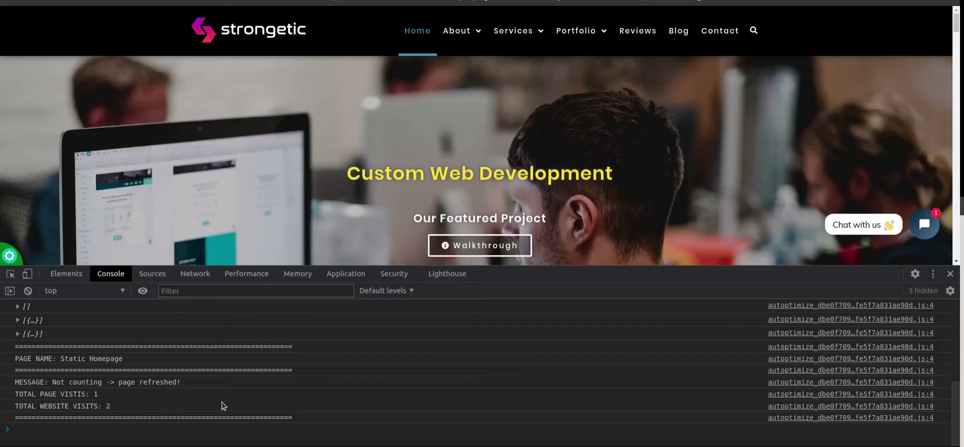
pyautogui.moveTo(462, 35)
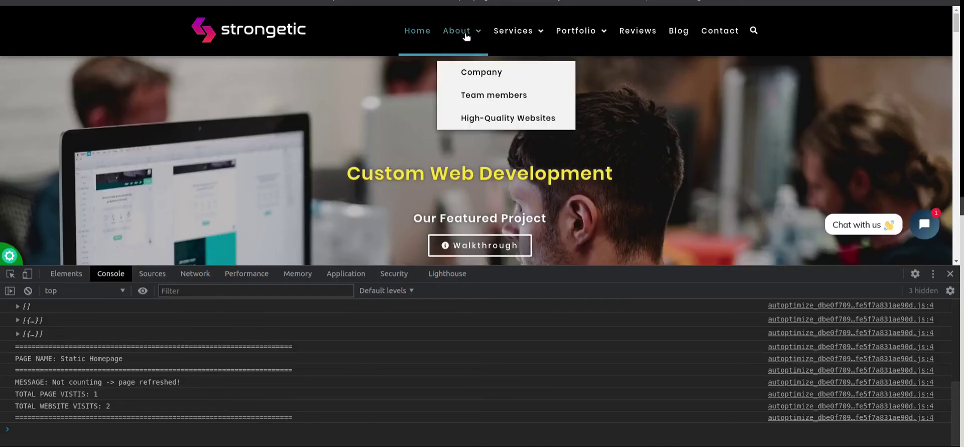
pyautogui.click(471, 73)
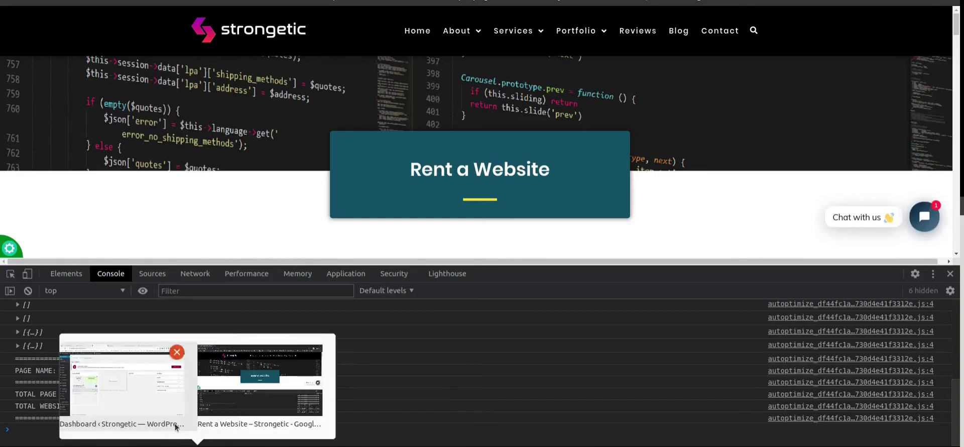
# Switch to the WordPress dashboard, refresh it, and set the total independent visits to 10.
pyautogui.click(164, 409)
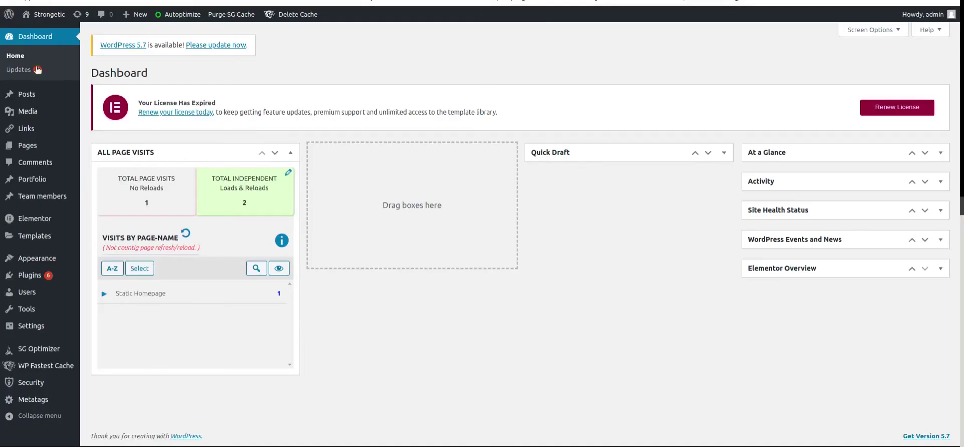
pyautogui.press('F5')
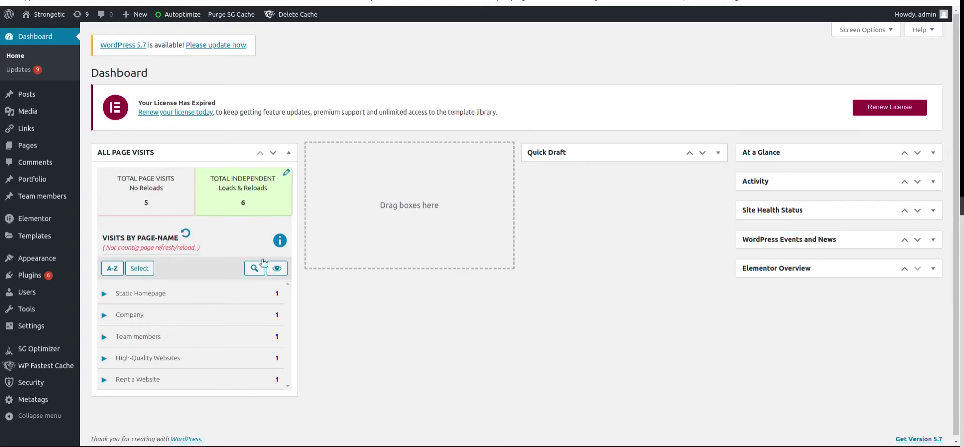
pyautogui.click(287, 172)
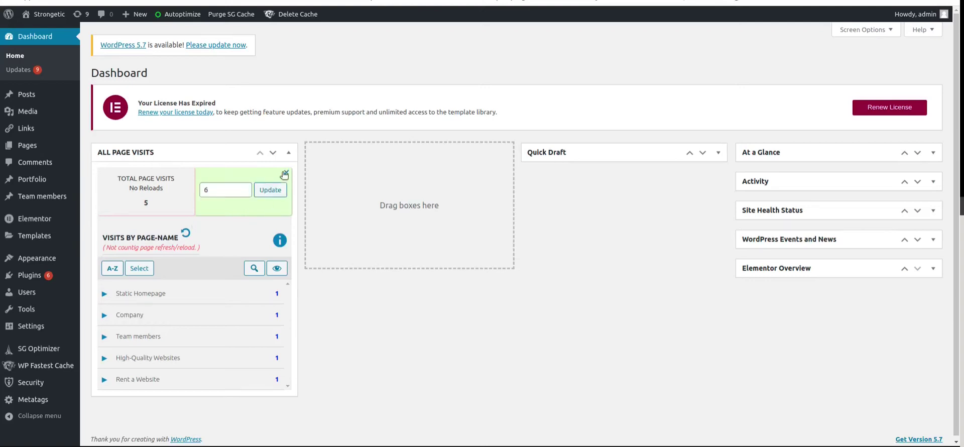
pyautogui.click(244, 186)
pyautogui.click(244, 186)
pyautogui.click(243, 187)
pyautogui.click(244, 186)
pyautogui.click(277, 191)
pyautogui.click(286, 173)
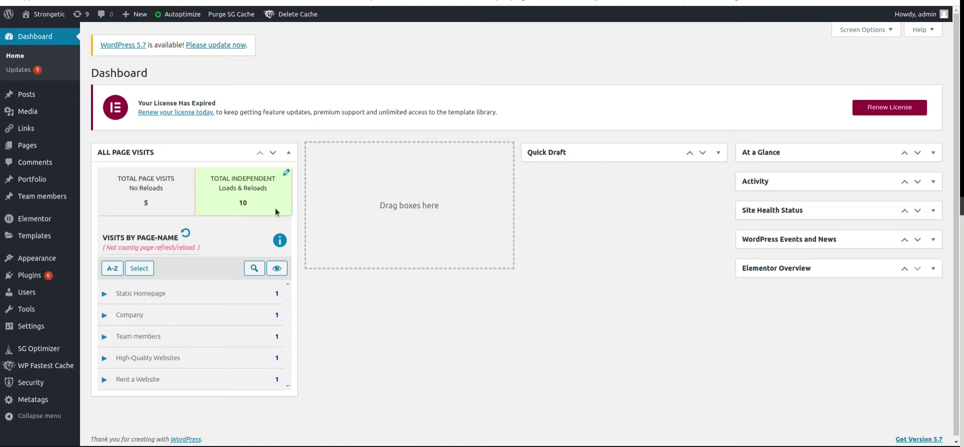
# Show the reset options for visits by page name, review them, and hide them again.
pyautogui.click(186, 234)
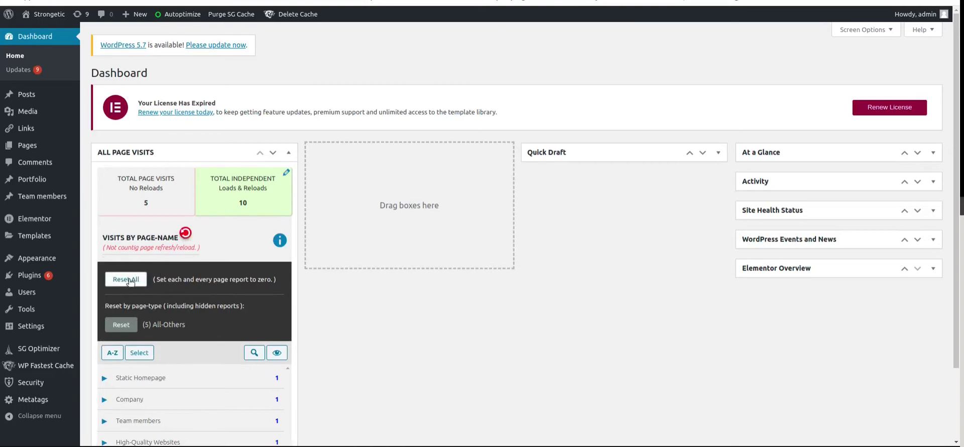
pyautogui.scroll(-3, 200, 316)
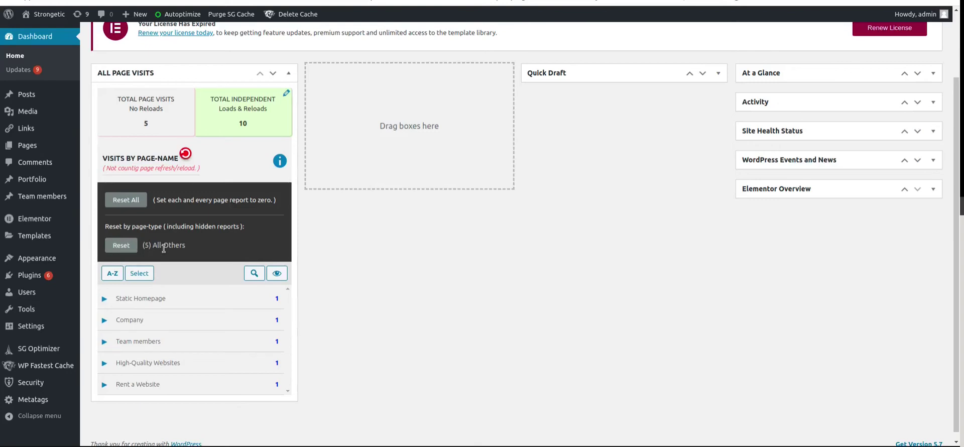
pyautogui.click(186, 154)
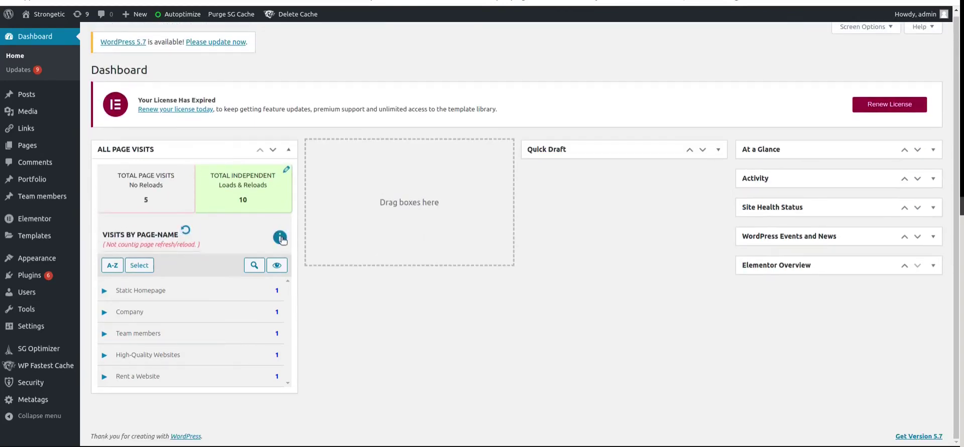
# Read the widget's information notes on which user roles are counted, and close them.
pyautogui.click(279, 161)
pyautogui.scroll(-1, 388, 233)
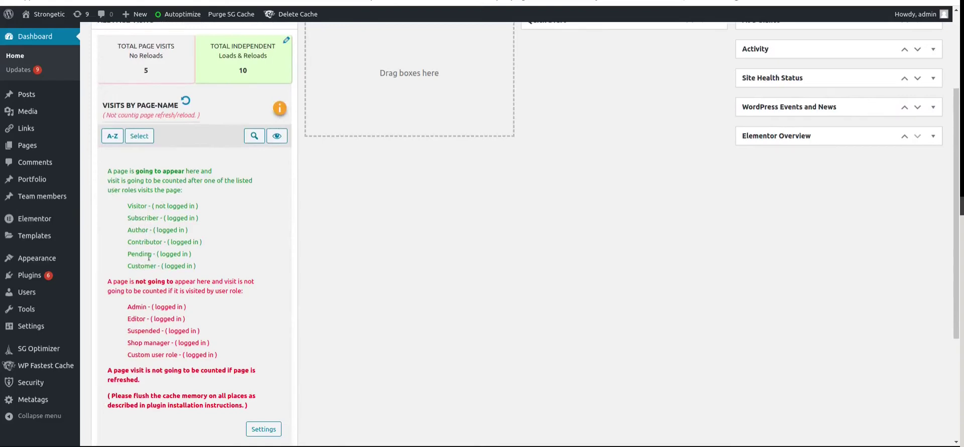
pyautogui.scroll(-1, 145, 262)
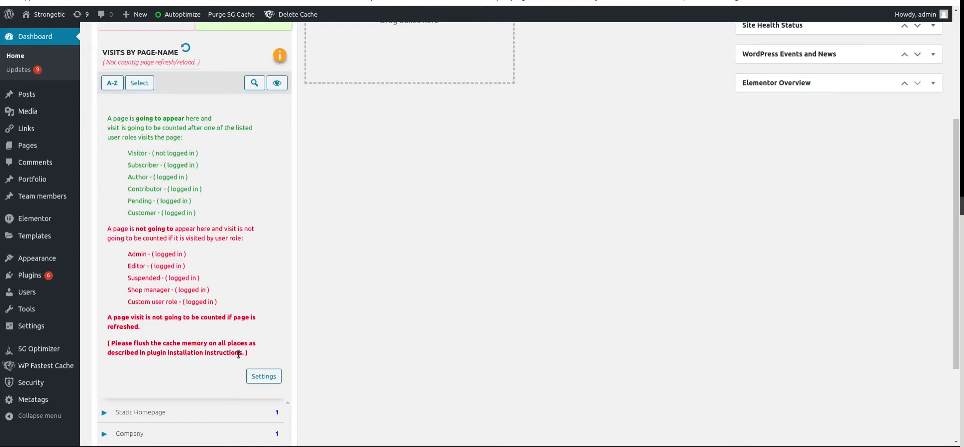
pyautogui.click(279, 55)
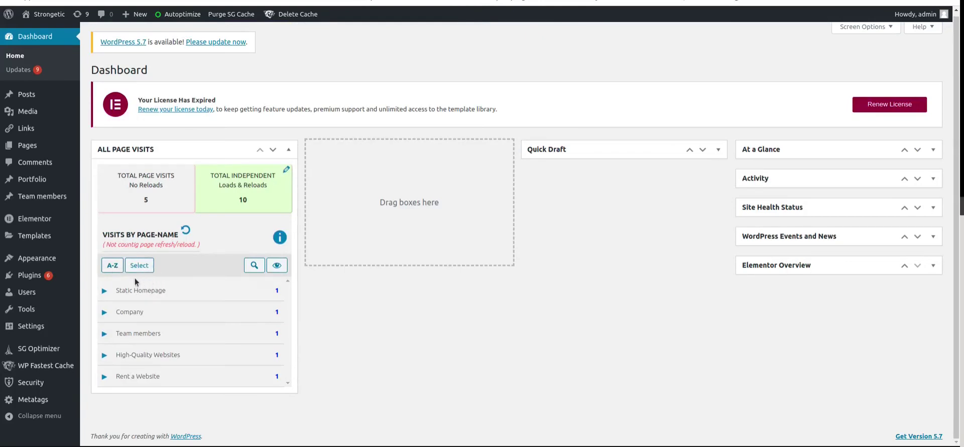
# Sort the page visits list in reverse alphabetical order, and try searching it for "web".
pyautogui.click(112, 267)
pyautogui.click(113, 266)
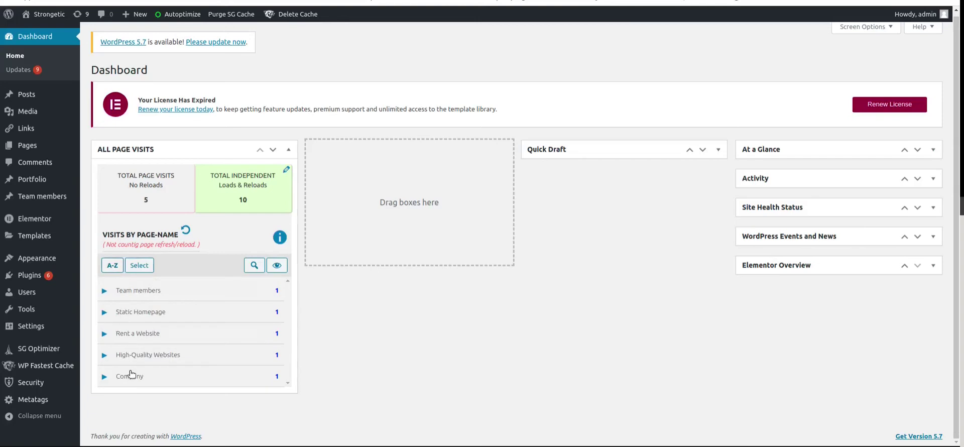
pyautogui.click(254, 265)
pyautogui.click(155, 263)
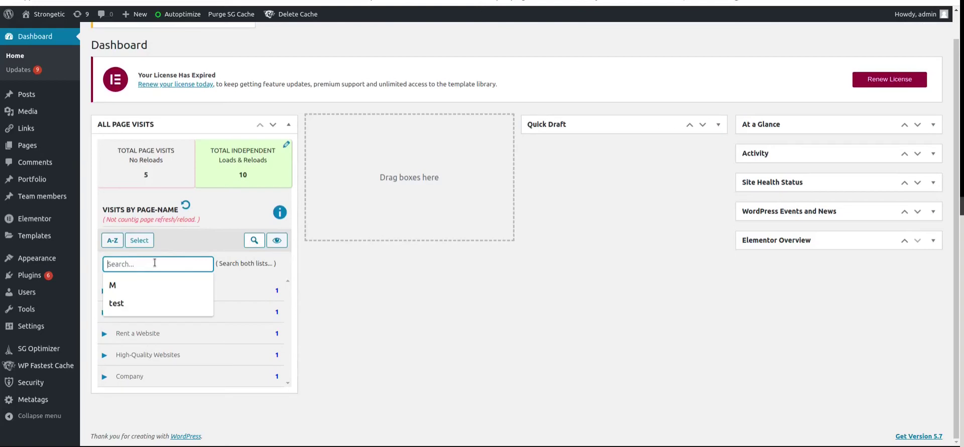
pyautogui.write('we')
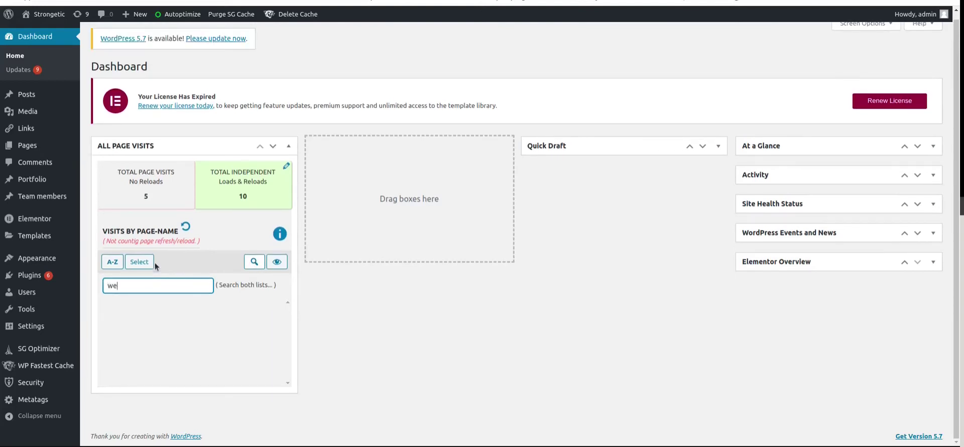
pyautogui.write('b')
pyautogui.press('BackSpace')
pyautogui.press('BackSpace')
pyautogui.press('BackSpace')
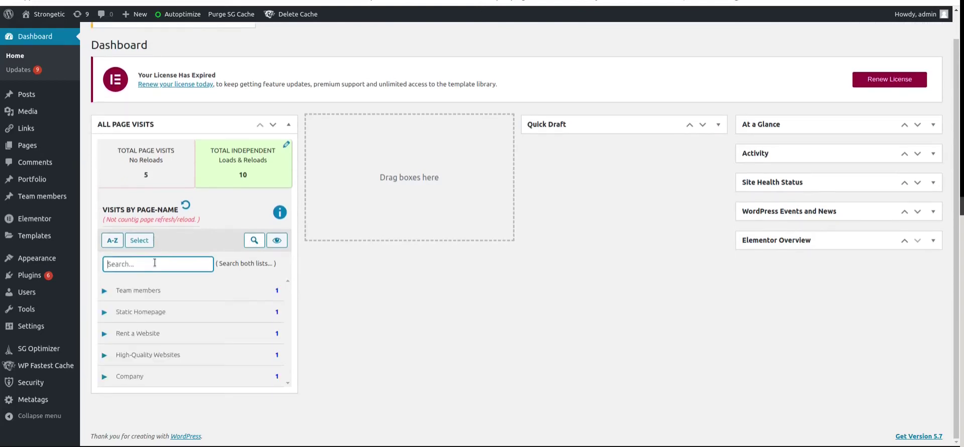
# Search the page visits list for "members", clear the term and close the search.
pyautogui.write('members')
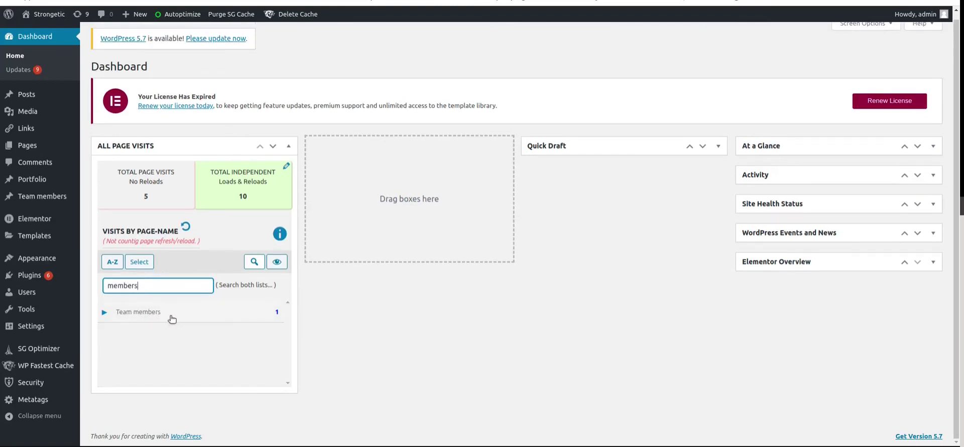
pyautogui.doubleClick(124, 286)
pyautogui.press('BackSpace')
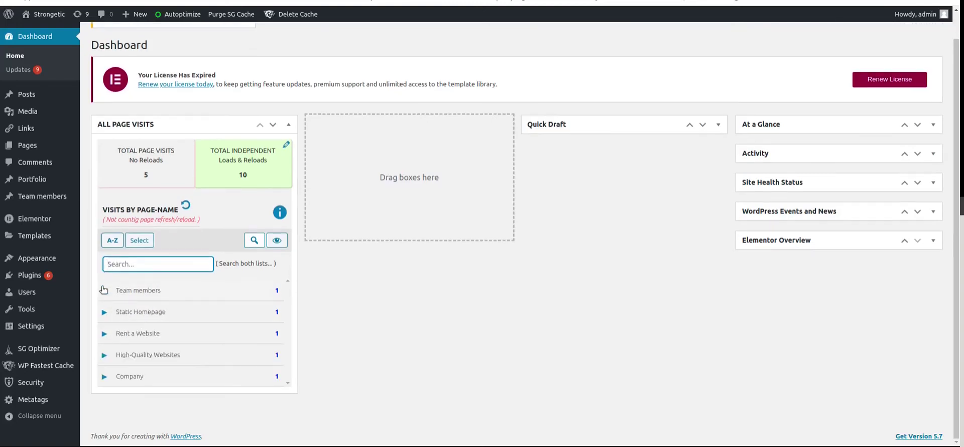
pyautogui.click(254, 240)
# Turn on selection mode for the page list, try selecting all pages, and show the selection by page type.
pyautogui.click(148, 265)
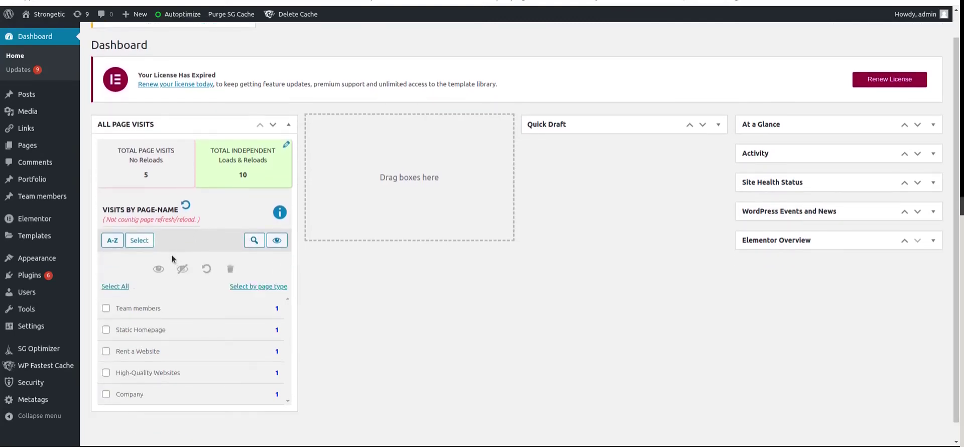
pyautogui.click(115, 287)
pyautogui.click(115, 287)
pyautogui.click(253, 288)
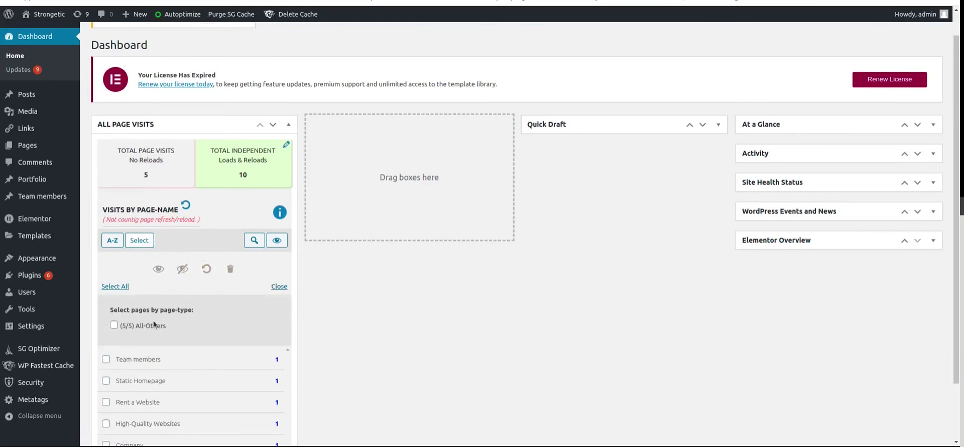
# Close the page-type selection and move the Team members and Static Homepage reports to the hidden list.
pyautogui.click(284, 289)
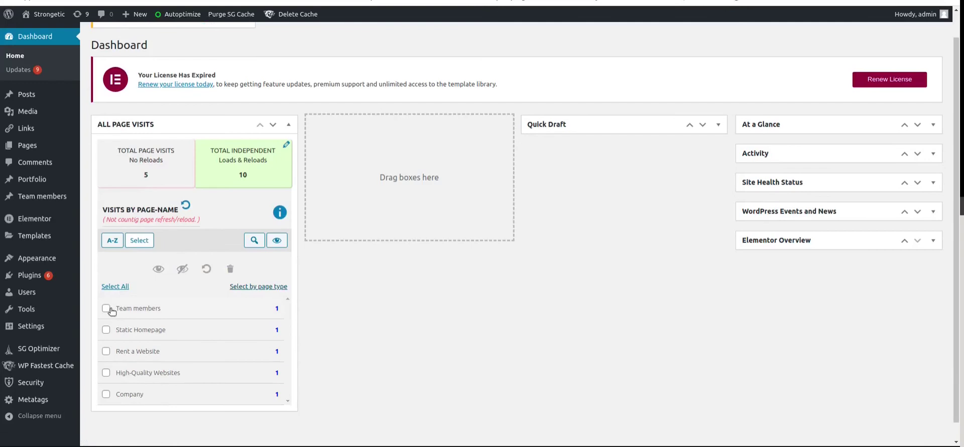
pyautogui.click(105, 307)
pyautogui.click(106, 330)
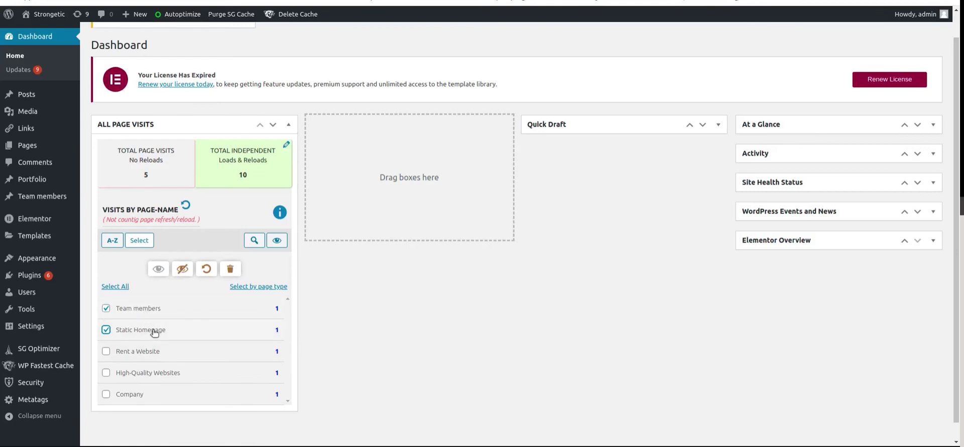
pyautogui.click(184, 269)
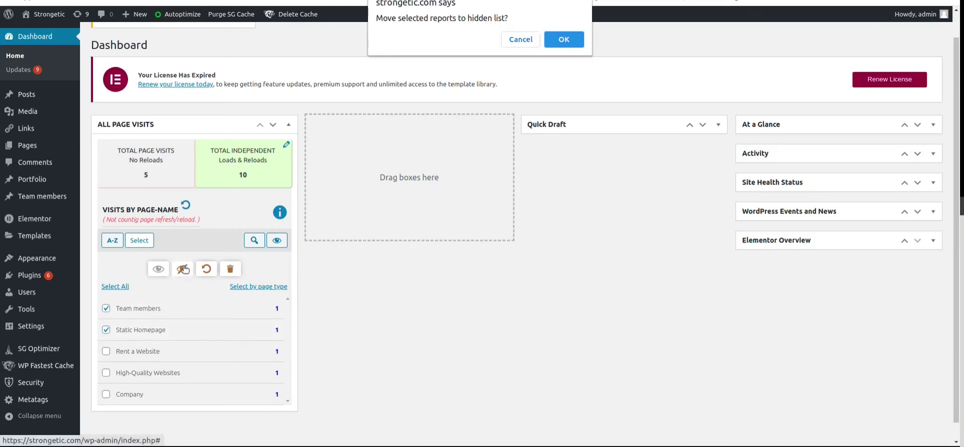
pyautogui.click(565, 39)
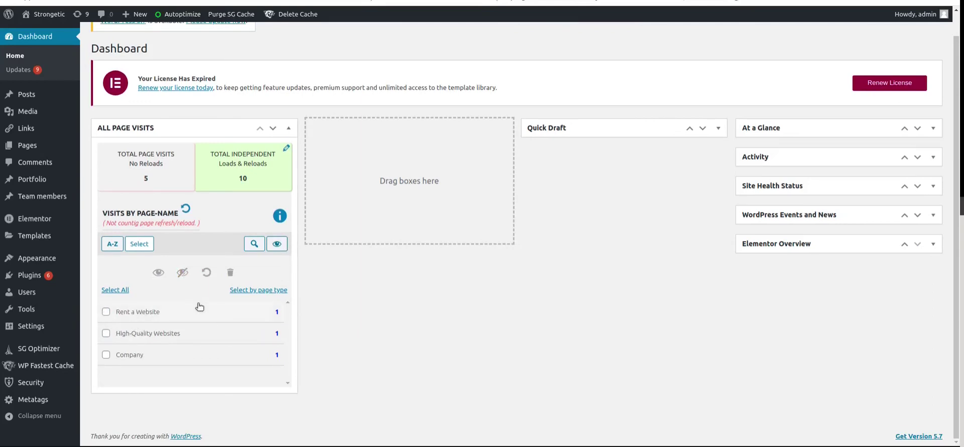
# Show the hidden reports, move Team members and Static Homepage back to the visible list, and return to the visible reports.
pyautogui.click(277, 251)
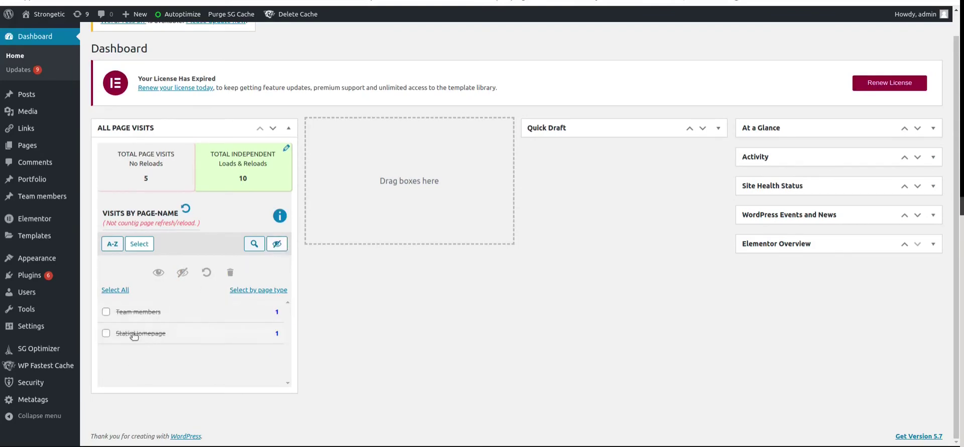
pyautogui.click(106, 312)
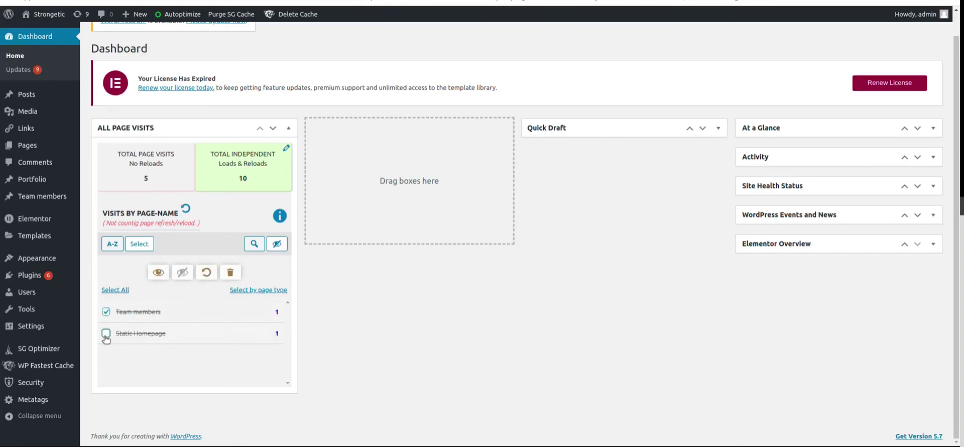
pyautogui.click(106, 334)
pyautogui.click(158, 272)
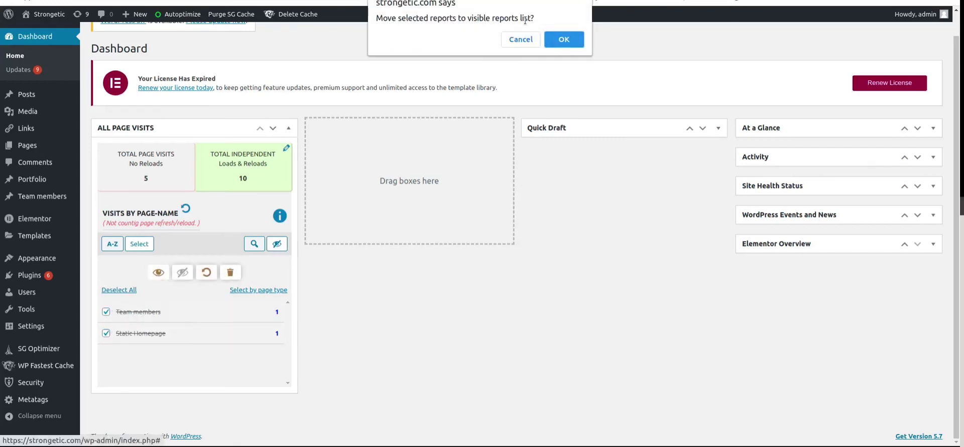
pyautogui.click(555, 40)
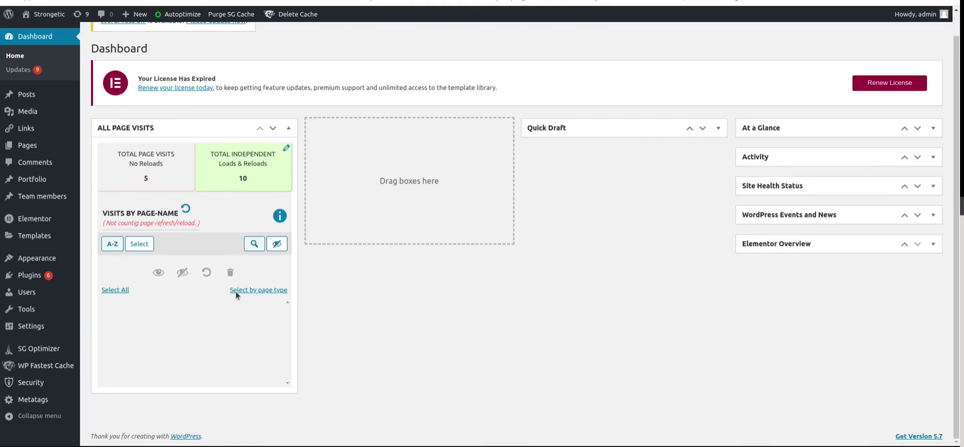
pyautogui.click(276, 244)
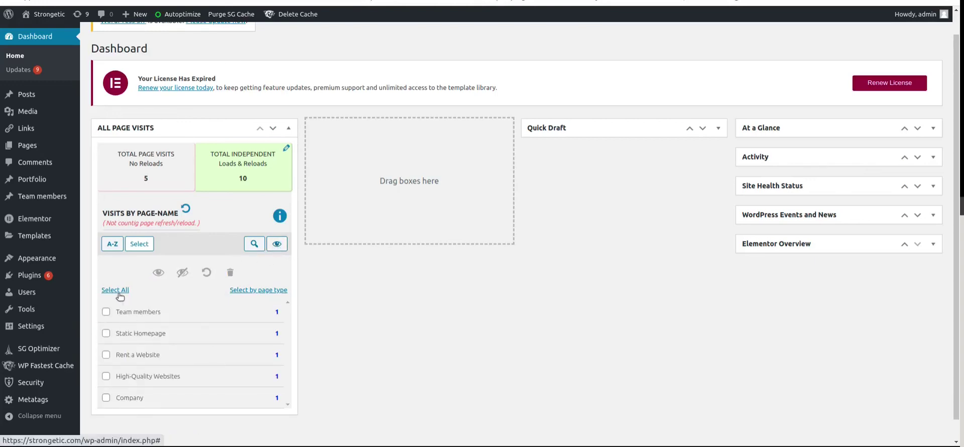
# Delete the Team members and Static Homepage reports from the page visits list.
pyautogui.click(106, 312)
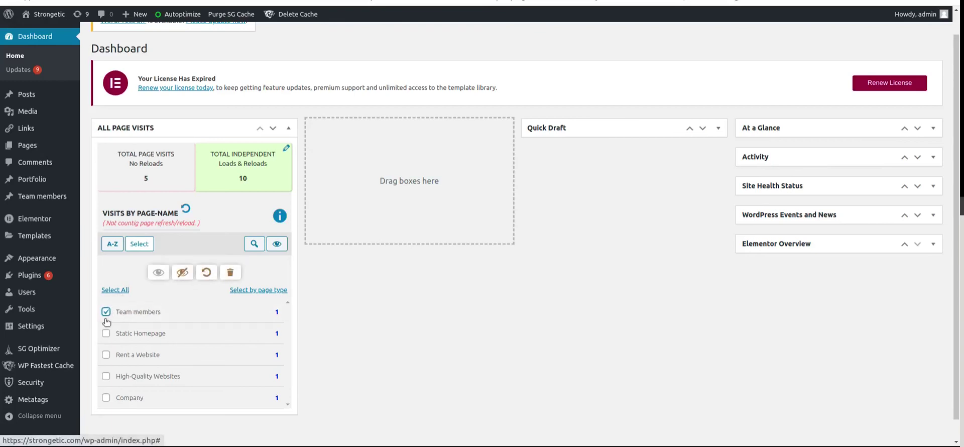
pyautogui.click(105, 334)
pyautogui.click(232, 274)
pyautogui.click(564, 46)
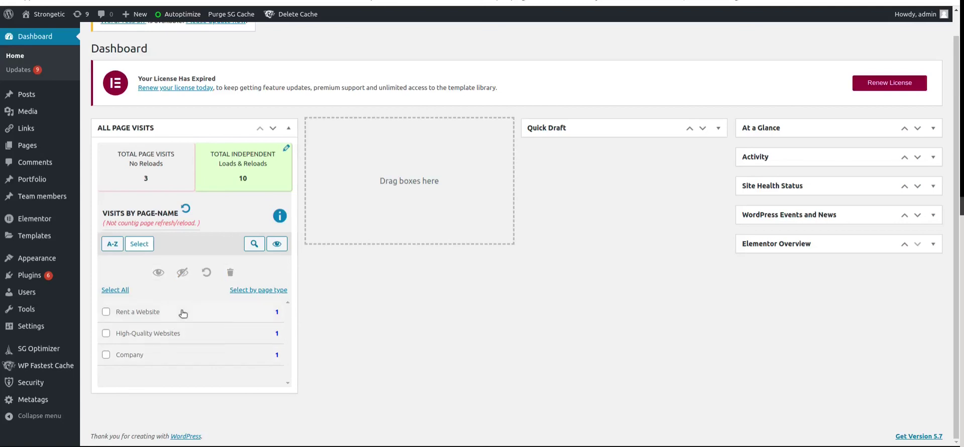
# Open the Page Visits Counter Lite settings page from the widget's information notes.
pyautogui.click(277, 216)
pyautogui.scroll(-3, 238, 232)
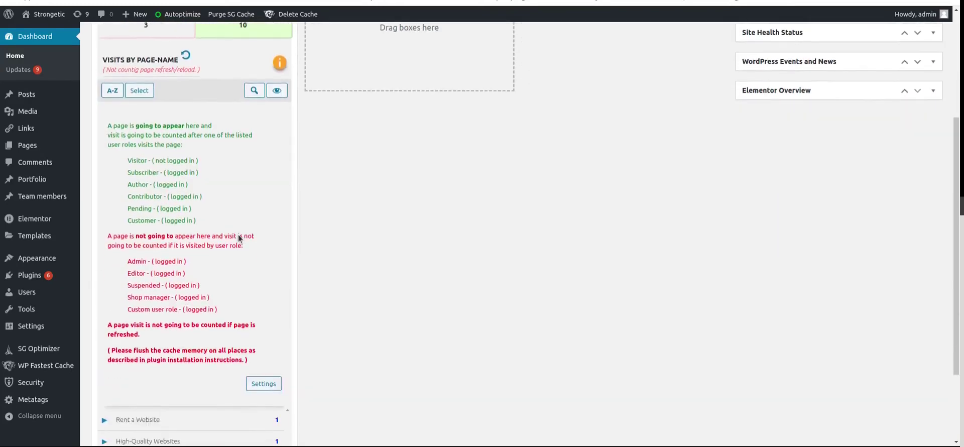
pyautogui.click(268, 382)
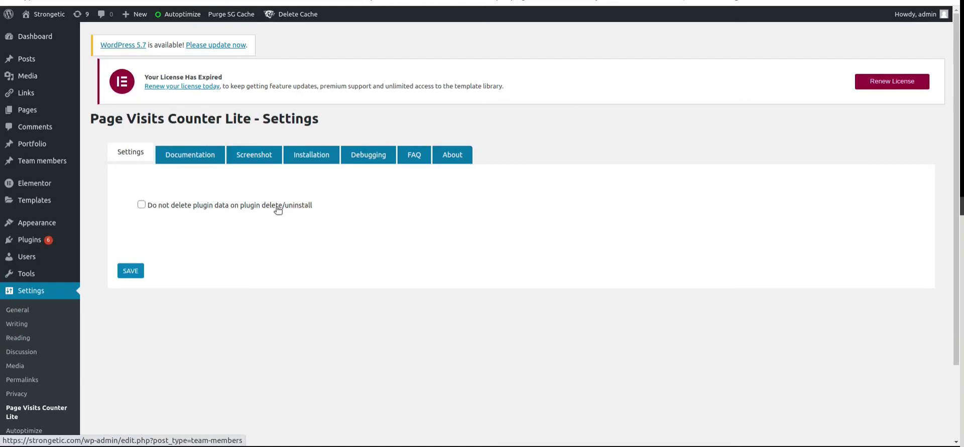
# Enable and save "Do not delete plugin data on plugin delete/uninstall", and turn the option off again and save.
pyautogui.click(141, 204)
pyautogui.click(131, 271)
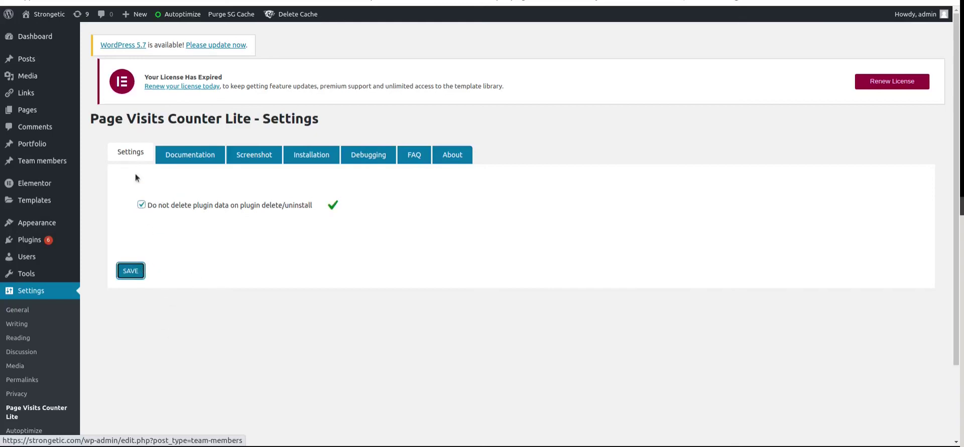
pyautogui.click(141, 204)
pyautogui.click(130, 271)
# Look through the plugin's Documentation, Screenshot, Installation, Debugging, FAQ and About information.
pyautogui.click(194, 157)
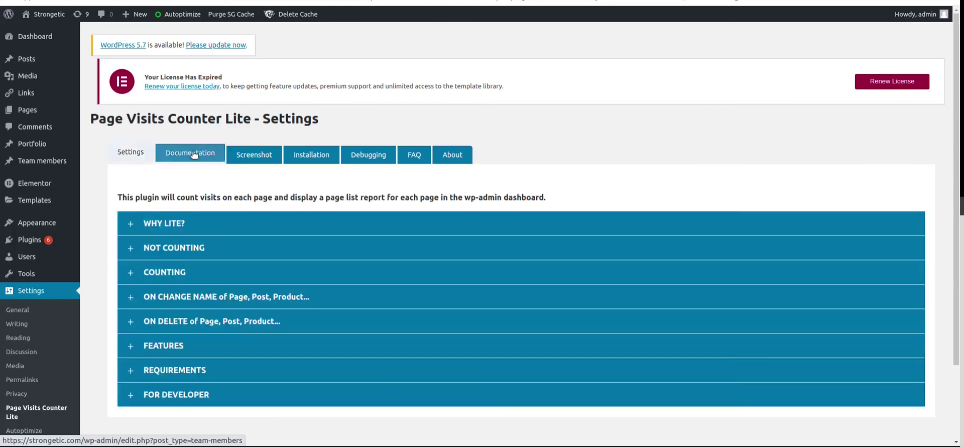
pyautogui.click(257, 157)
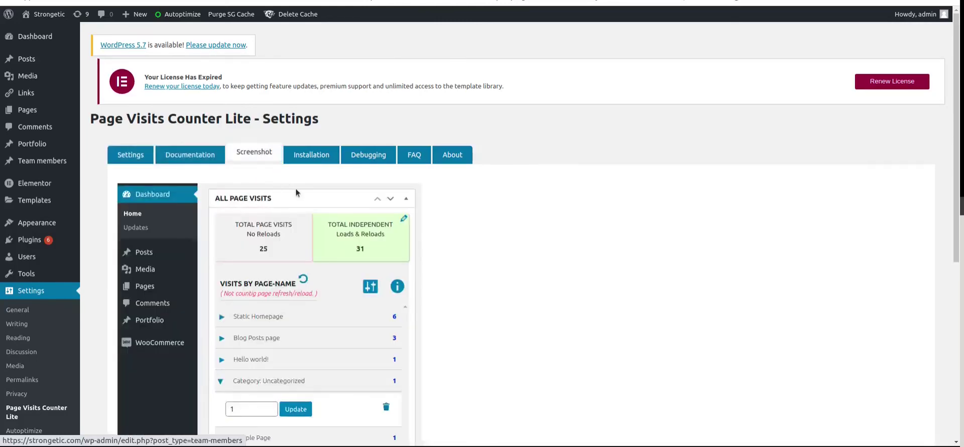
pyautogui.click(312, 159)
pyautogui.click(371, 164)
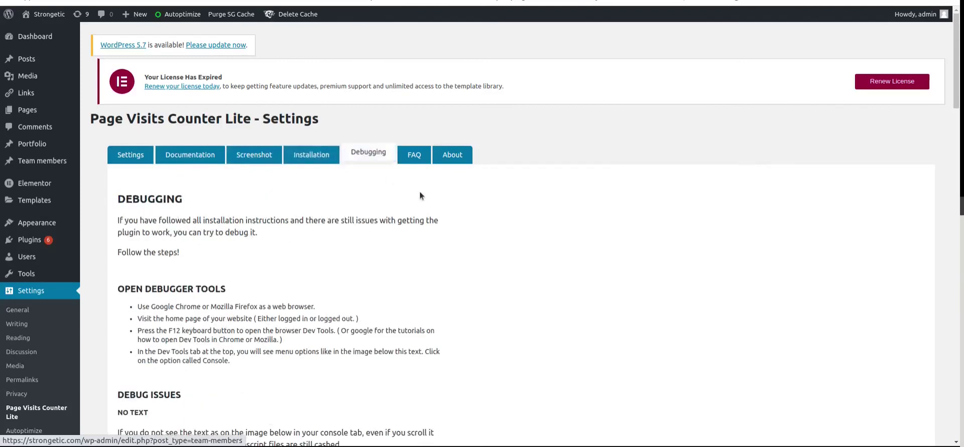
pyautogui.click(415, 162)
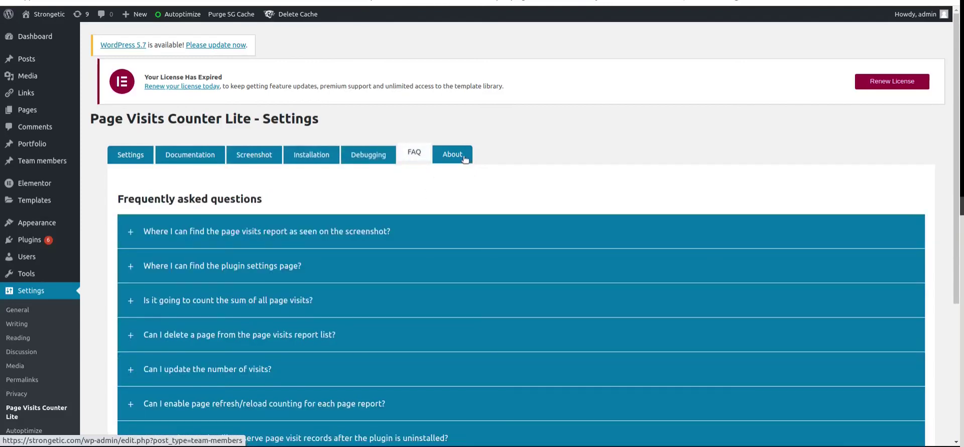
pyautogui.click(452, 157)
pyautogui.scroll(-2, 618, 179)
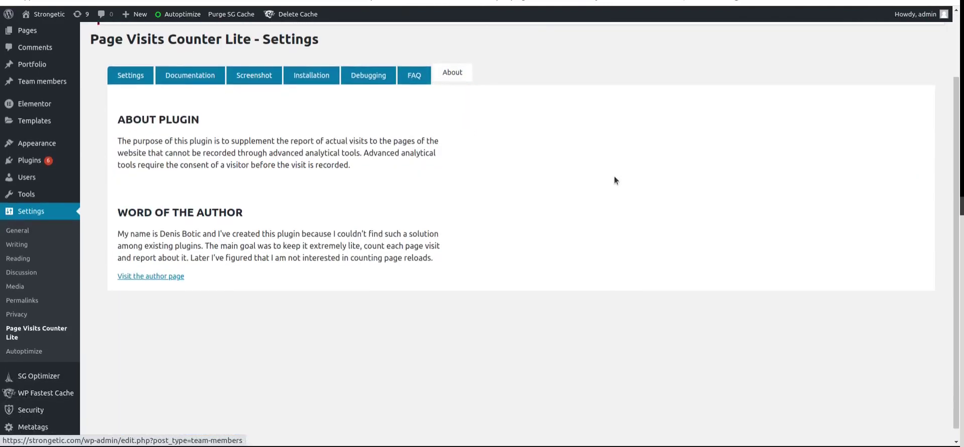
pyautogui.scroll(1, 614, 179)
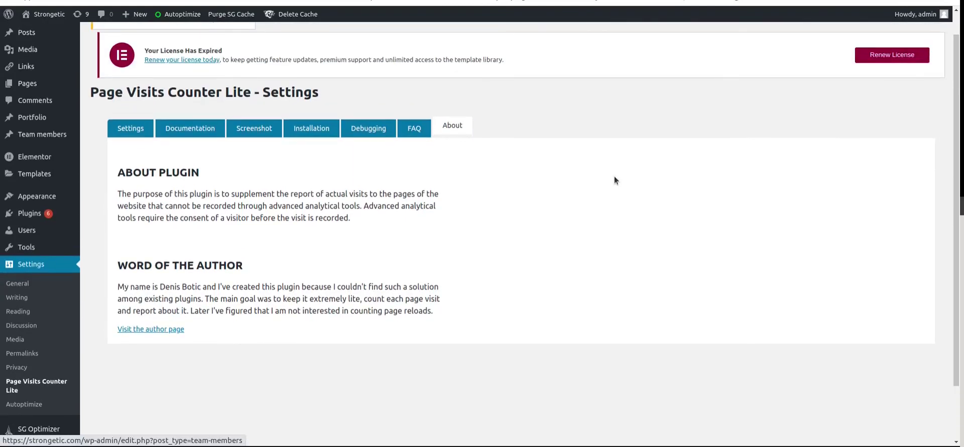